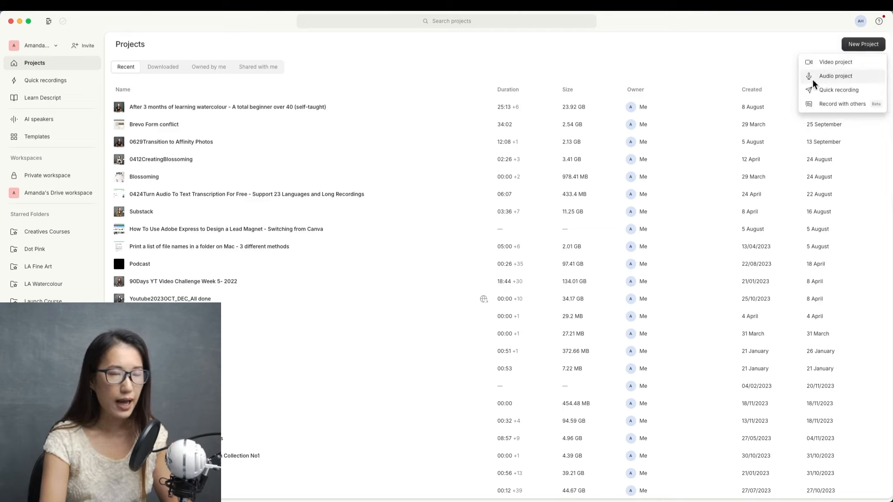
Create a new audio project and add the New Recording 73.m4a file from the Desktop.
click(842, 66)
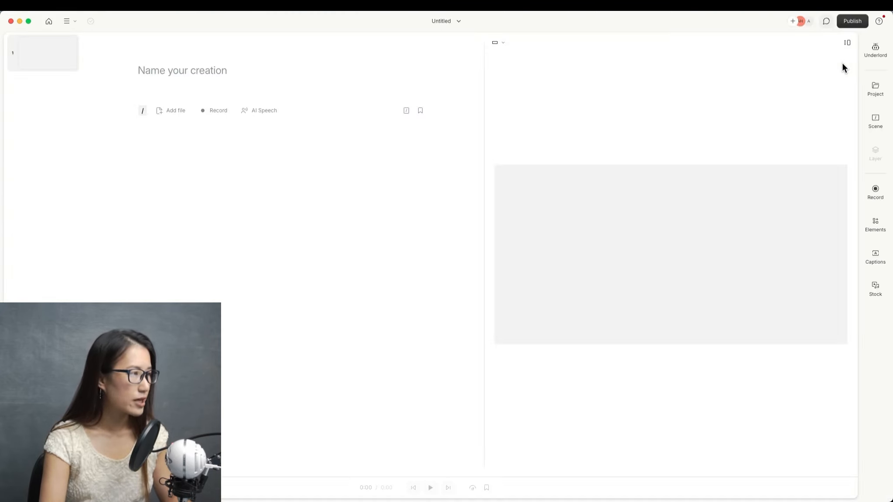
click(162, 110)
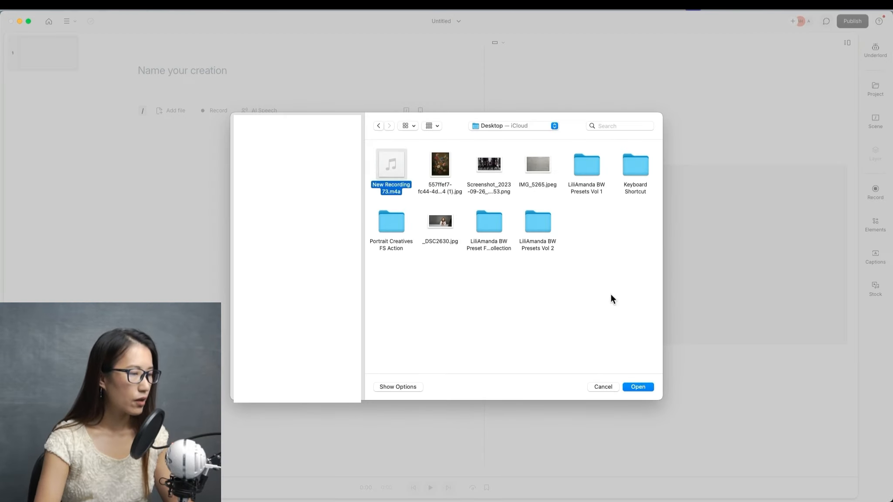
click(642, 388)
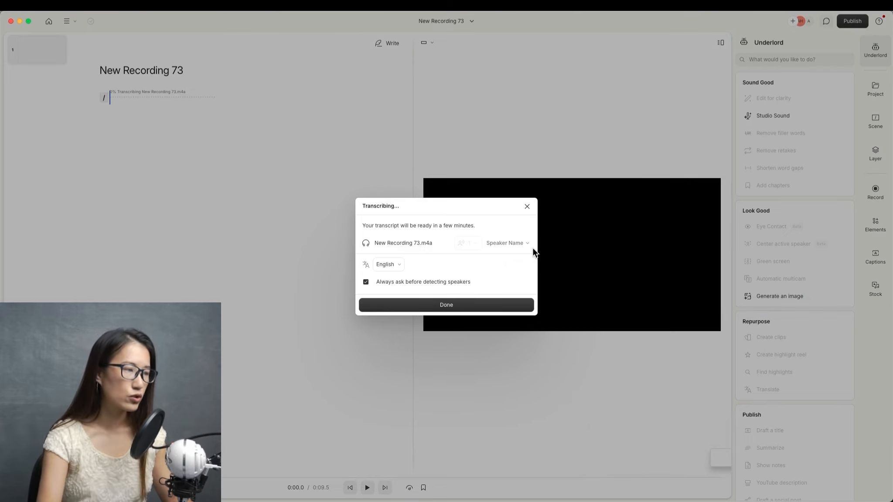
Set the transcription language to English and close the transcribing dialog.
click(395, 267)
scroll(403, 312, down, 5)
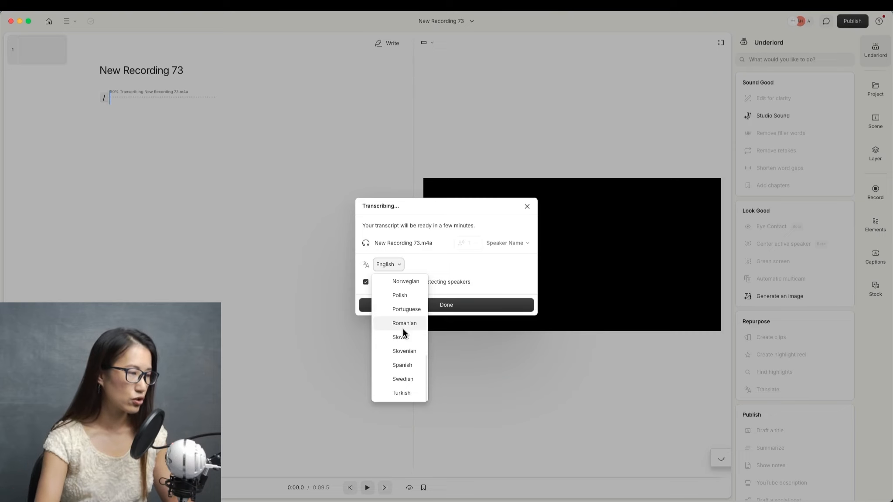
scroll(404, 334, up, 3)
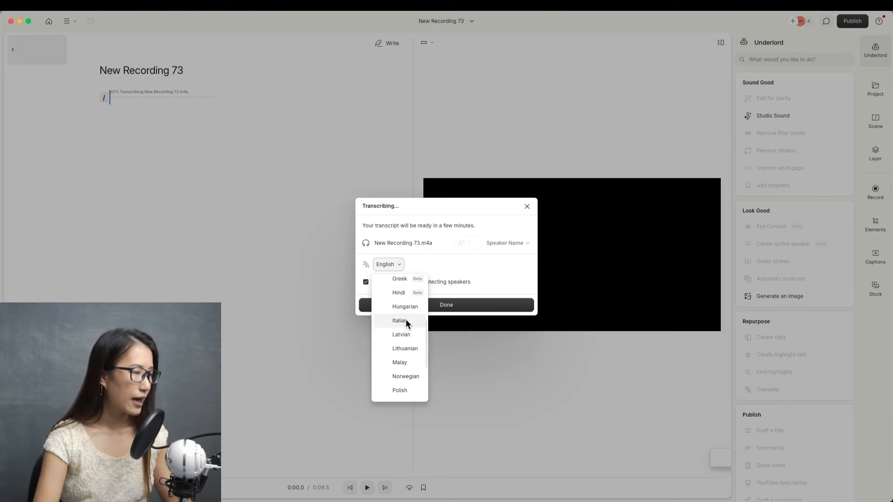
scroll(406, 320, up, 3)
click(407, 282)
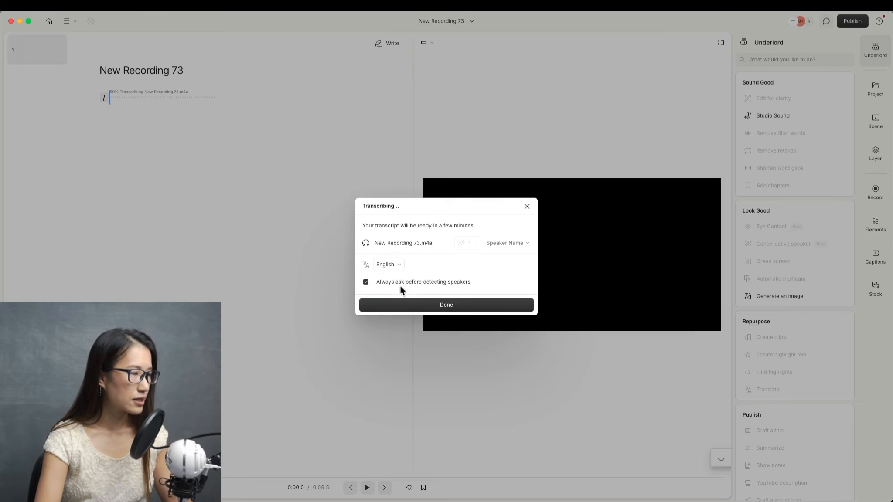
click(434, 307)
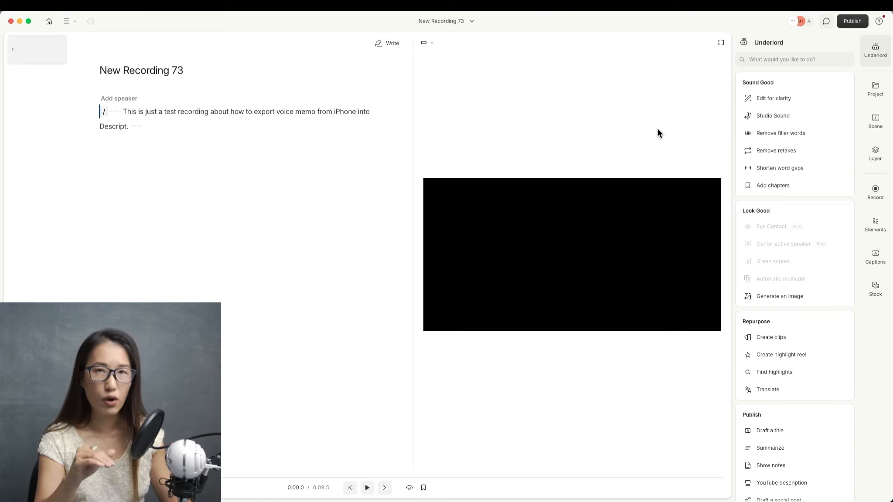
Apply Studio Sound to the recording and preview a stretch of the playback.
click(776, 116)
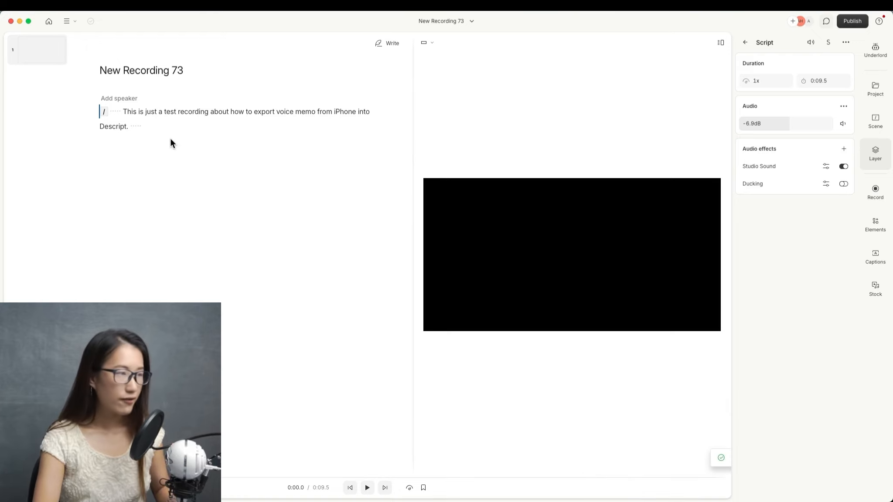
key(space)
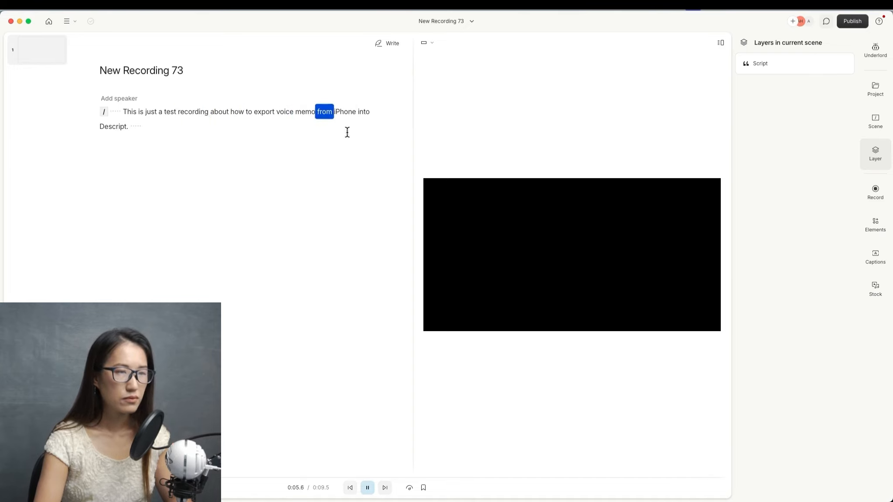
key(space)
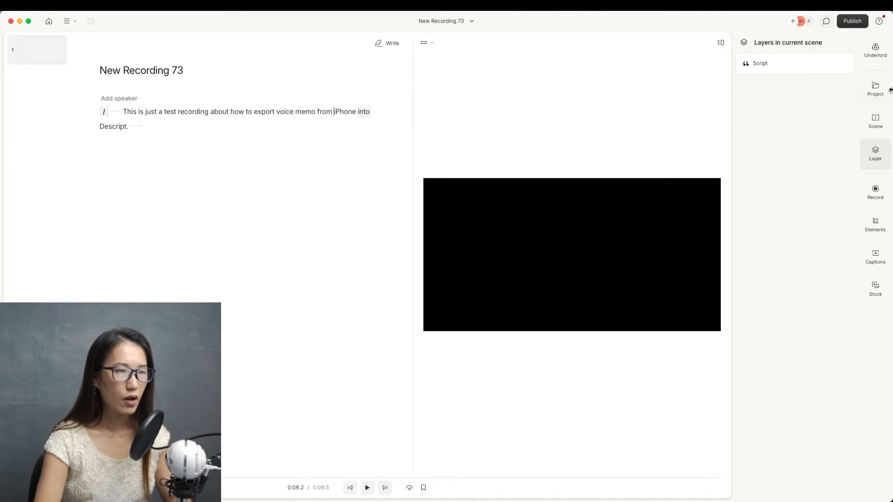
Open the Script layer's Studio Sound settings, set the intensity to about 53%, and close them.
click(780, 65)
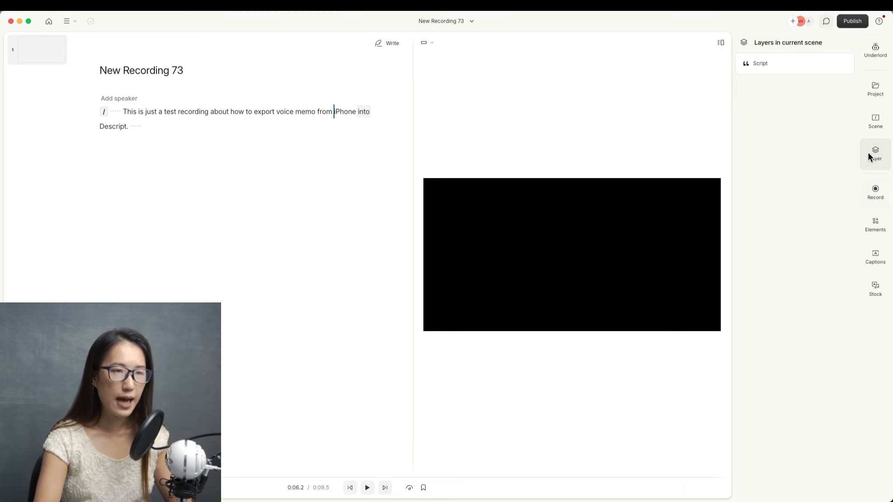
click(773, 64)
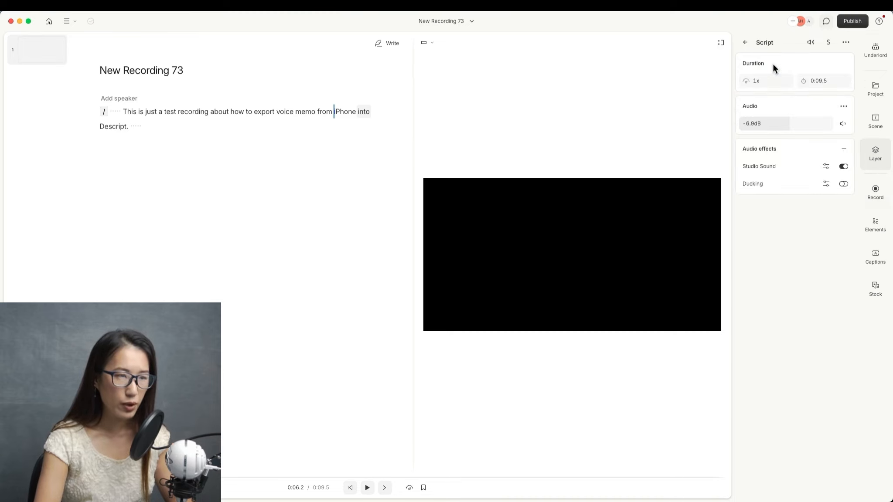
click(826, 167)
drag(865, 207, 824, 207)
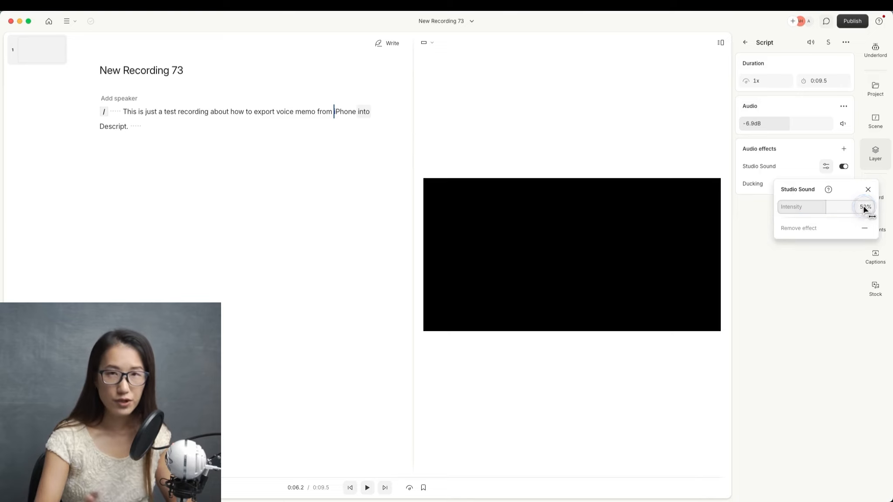
click(865, 191)
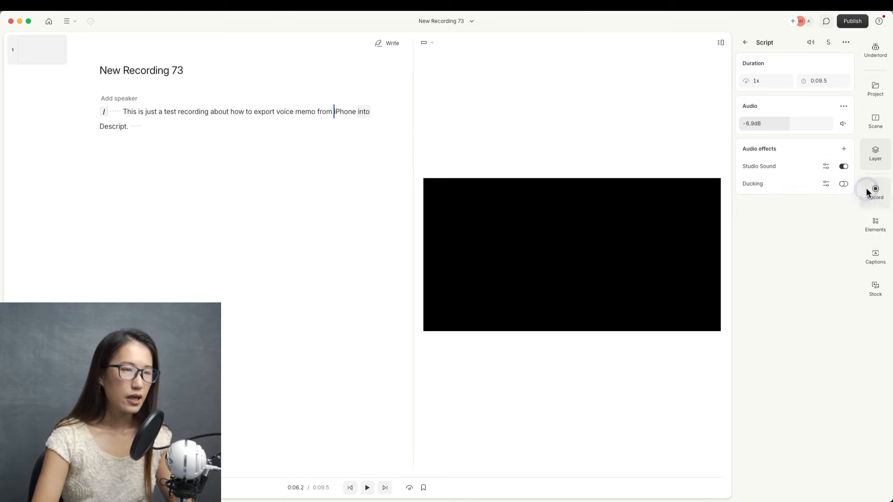
Play the recording back from the word "just" to listen to the enhanced audio.
double_click(151, 112)
key(space)
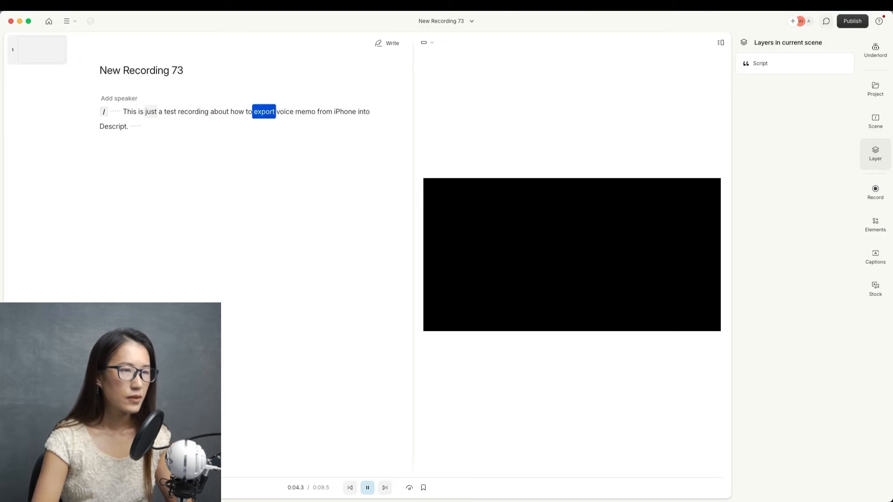
key(space)
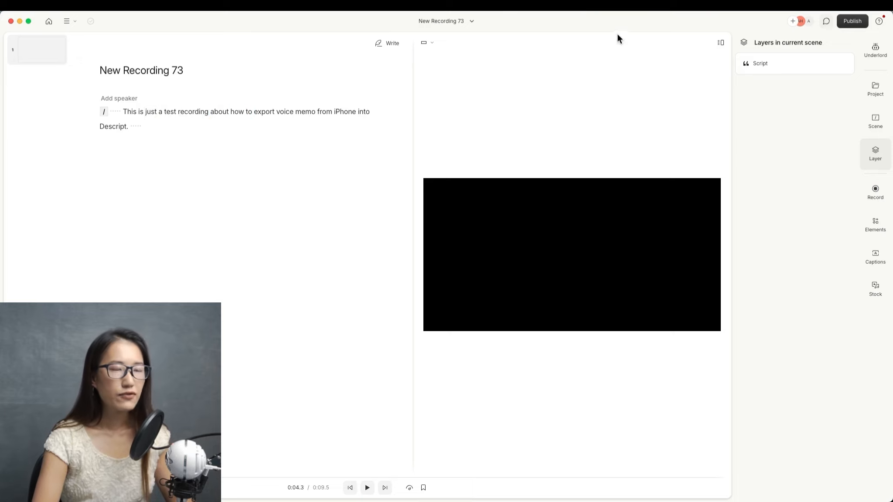
Turn off Studio Sound on the Script layer and play the recording from the sentence start to compare.
click(777, 63)
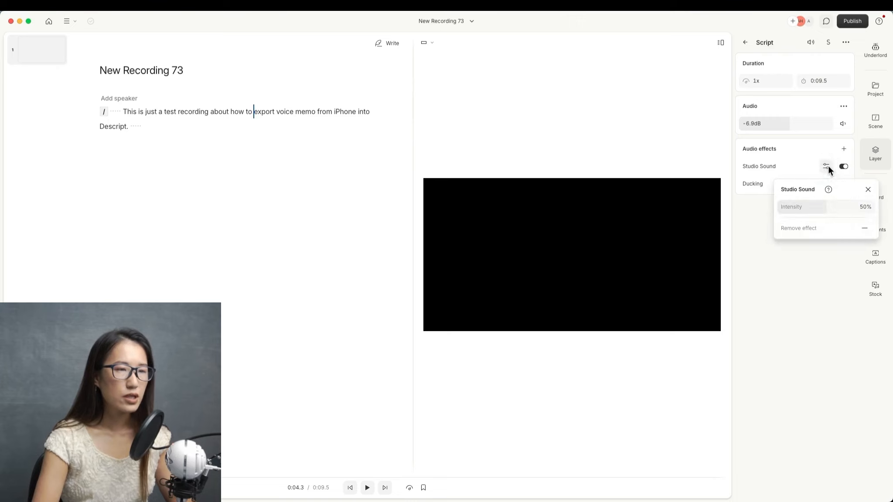
click(127, 111)
key(space)
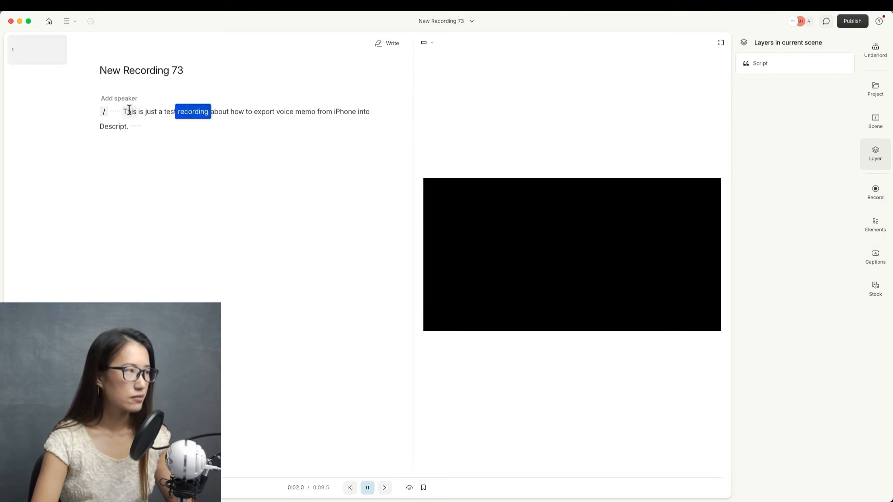
key(space)
click(798, 59)
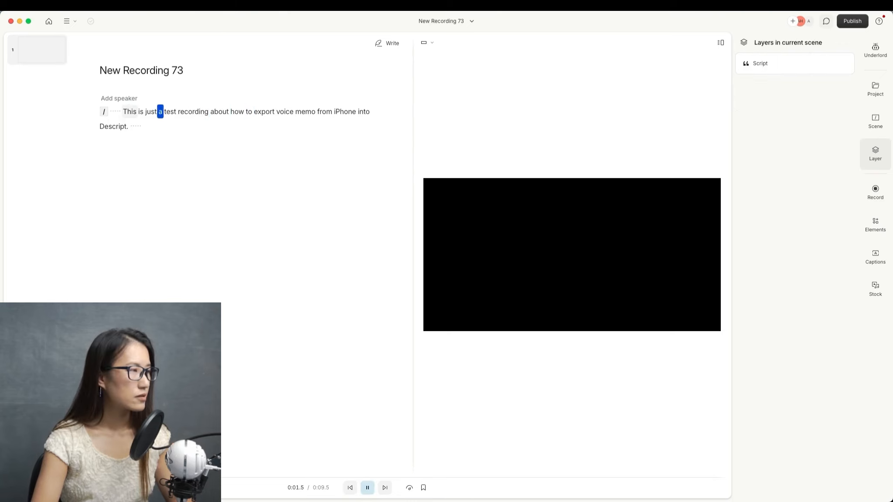
key(space)
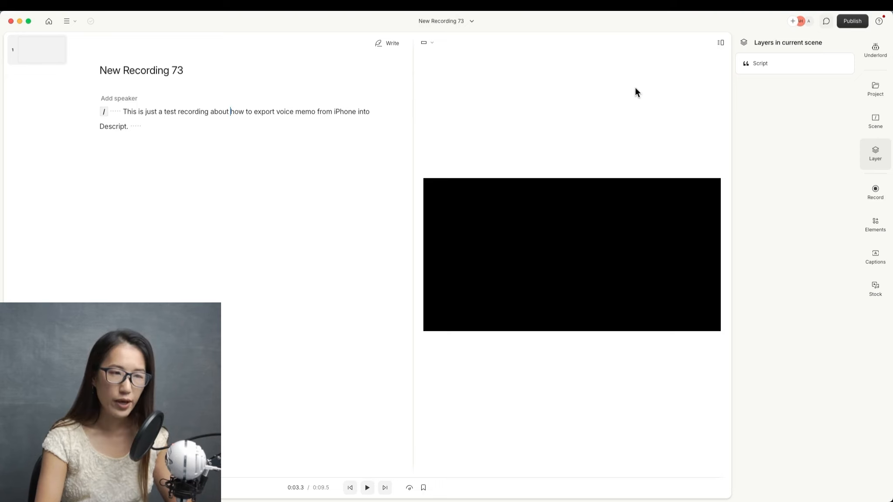
Search for word gaps of 0.5s or more to shorten to 0.2 seconds, and preview the first gap.
click(870, 54)
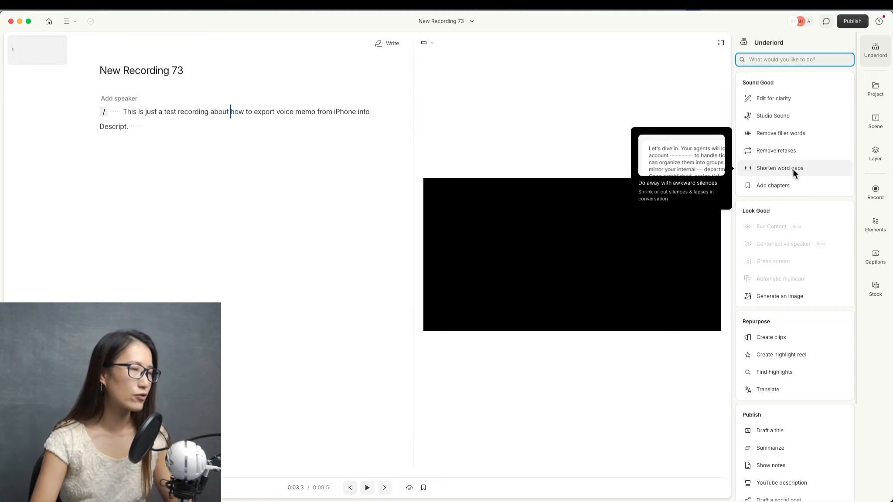
click(792, 171)
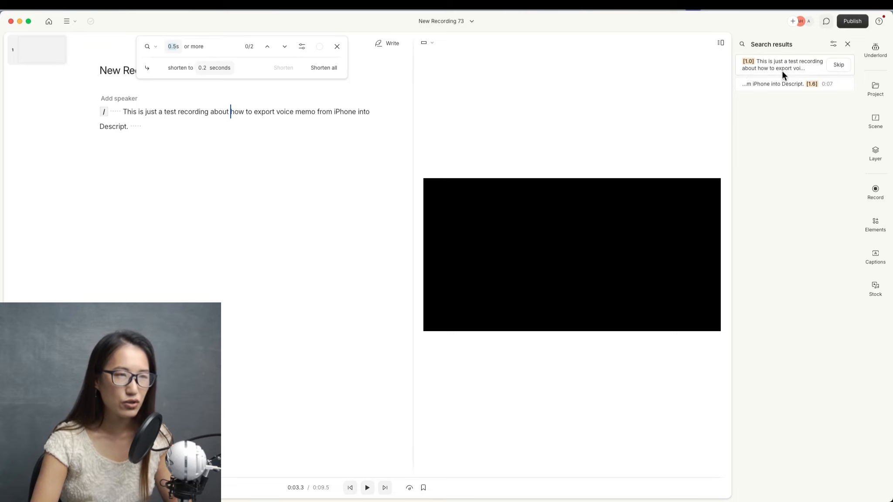
mouse_move(779, 67)
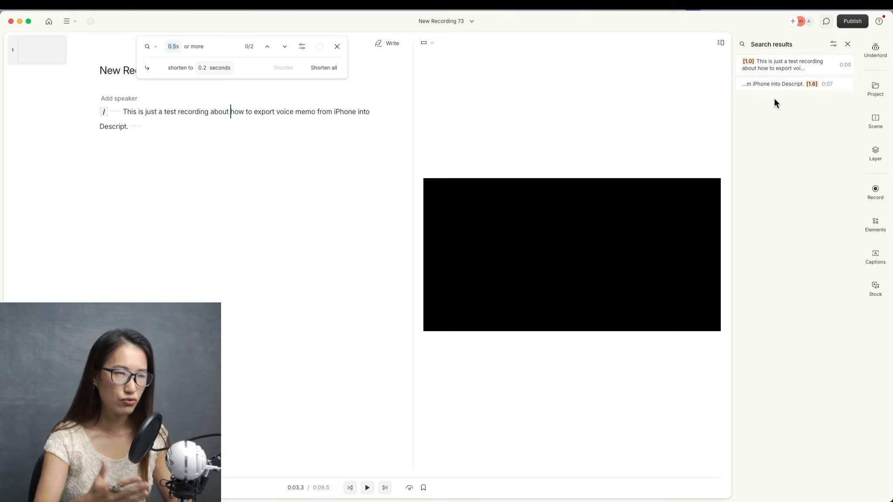
click(780, 65)
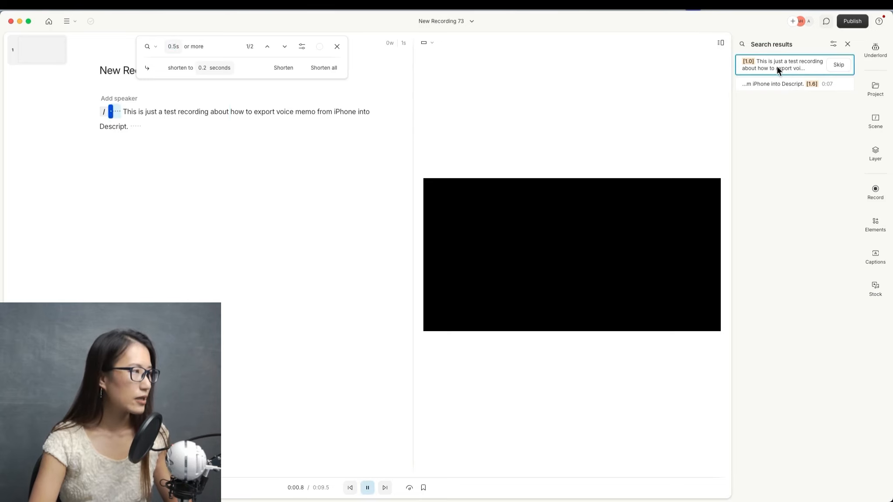
key(space)
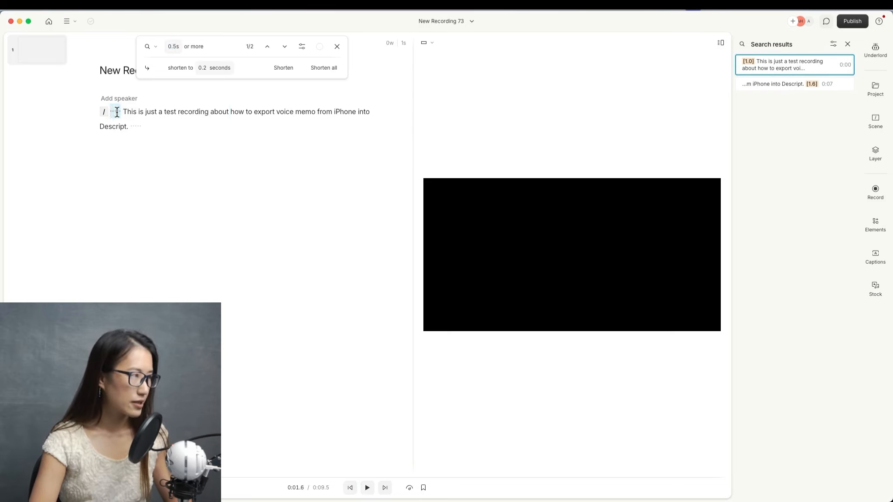
mouse_move(809, 69)
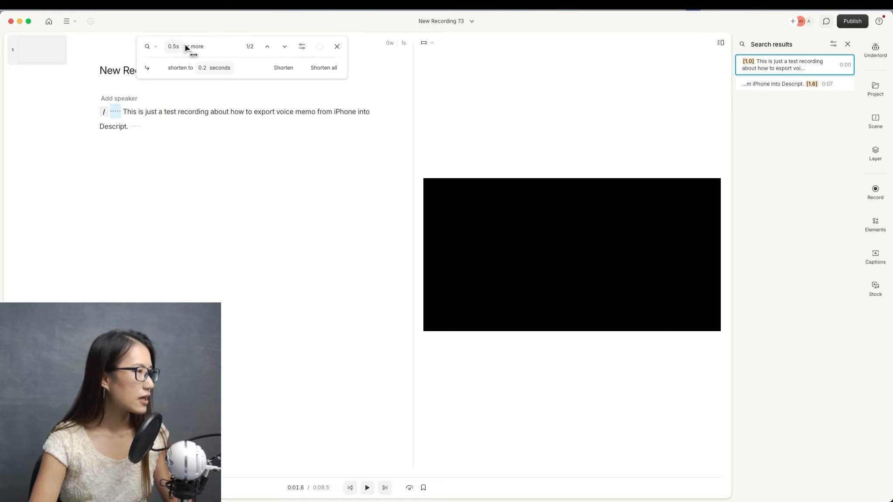
Shorten the first word gap, then undo the shortening.
click(277, 68)
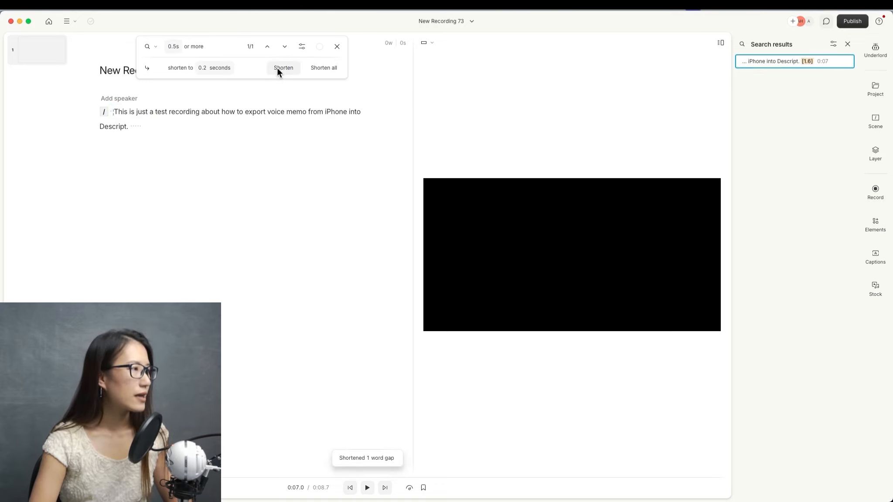
click(774, 61)
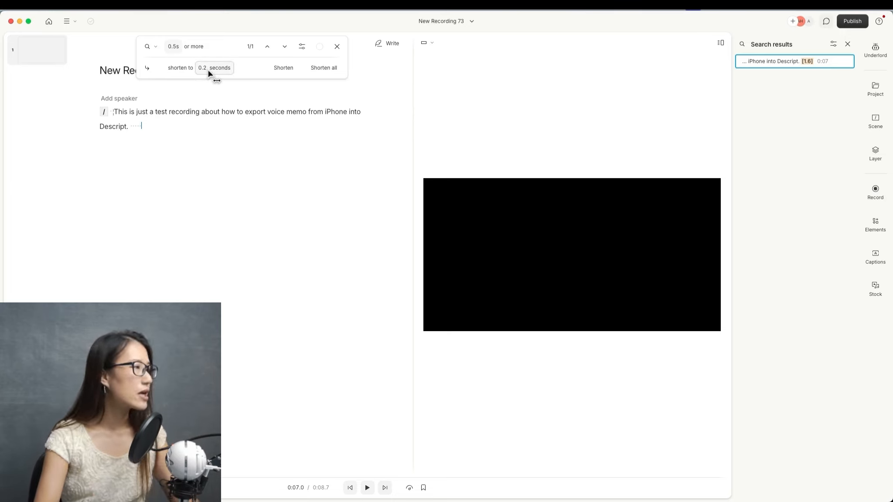
key(super+z)
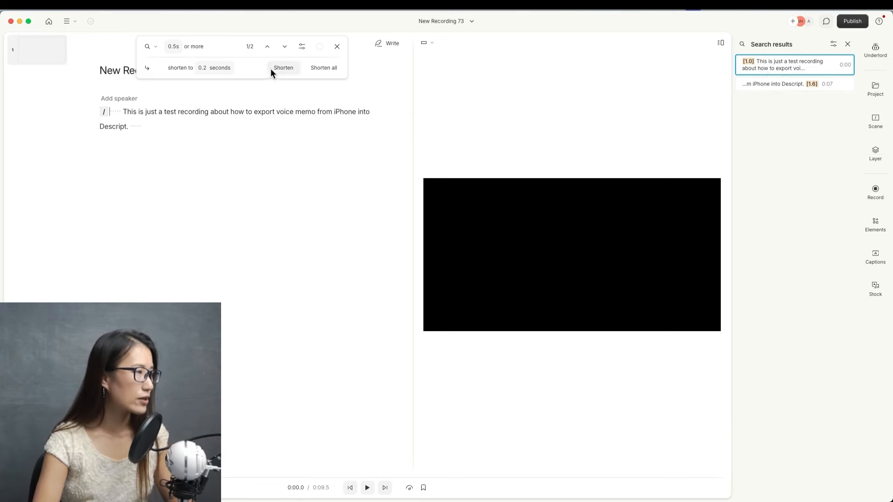
Shorten both word gaps in the transcript to 0.2 seconds.
click(285, 67)
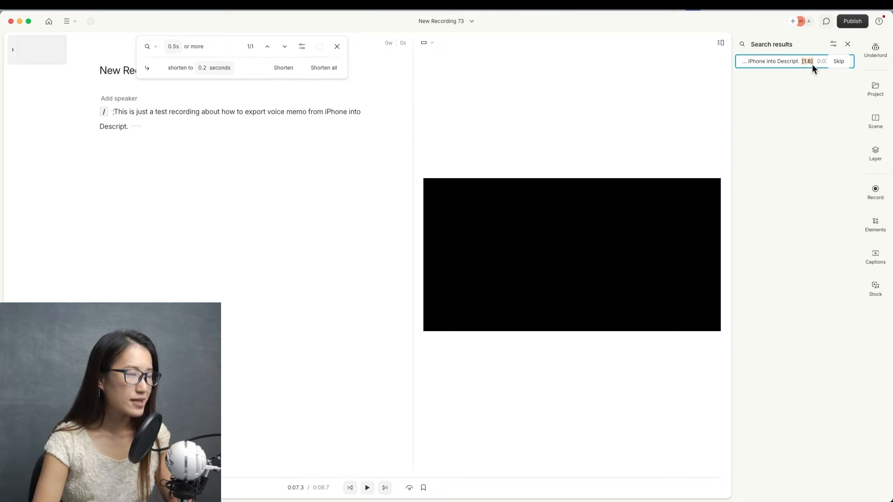
click(284, 68)
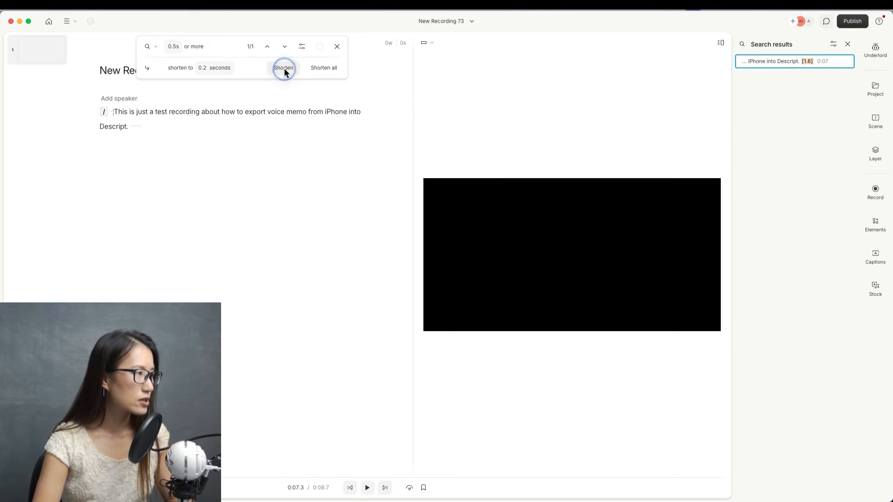
click(163, 125)
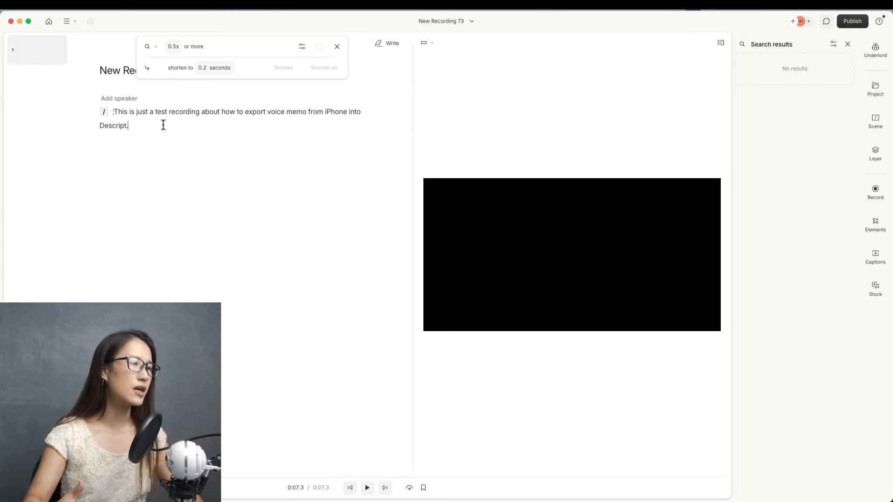